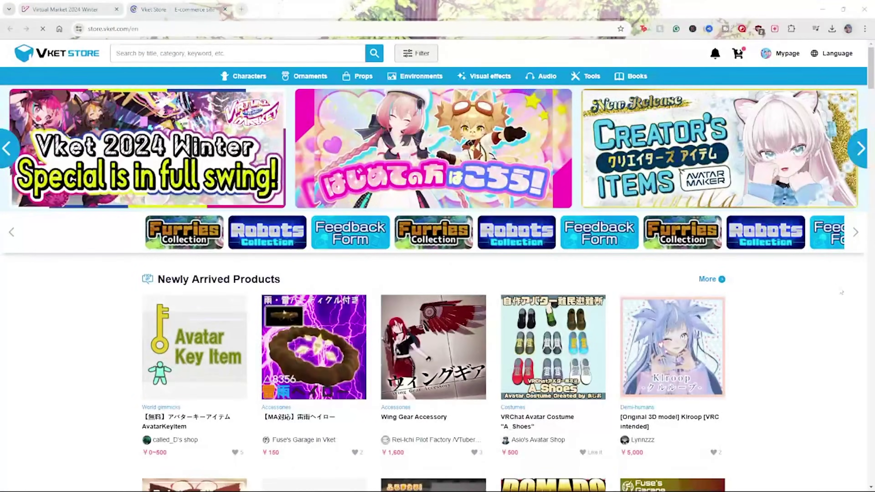
# Highlight 'between 12-24 in game hours' in Google's answer on play time needed before uploading.
pyautogui.scroll(-5, 835, 291)
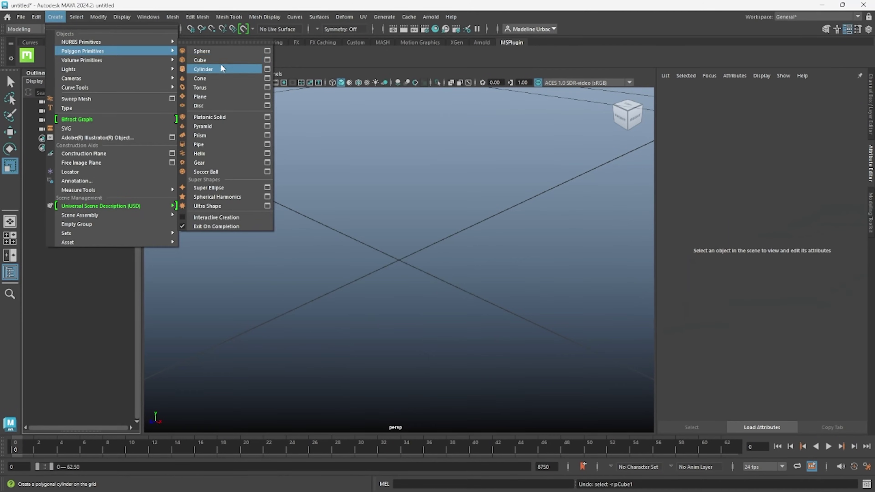
pyautogui.click(220, 53)
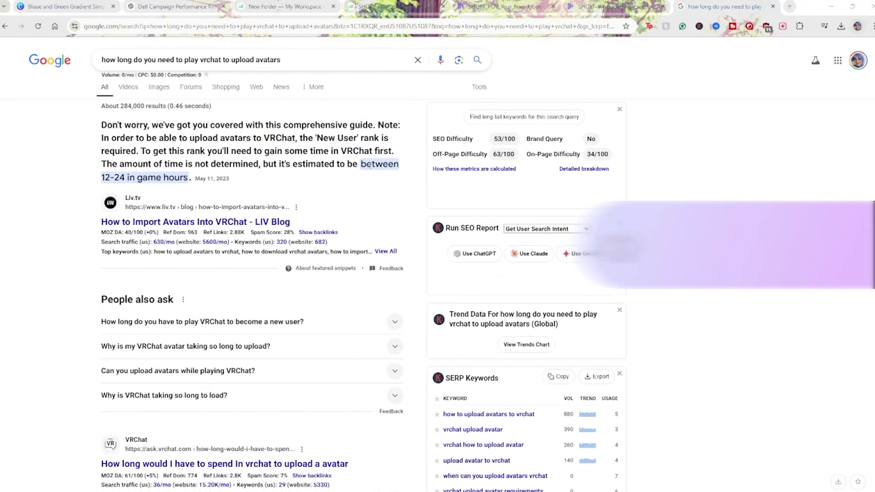
pyautogui.doubleClick(378, 167)
pyautogui.moveTo(96, 184); pyautogui.dragTo(177, 178)
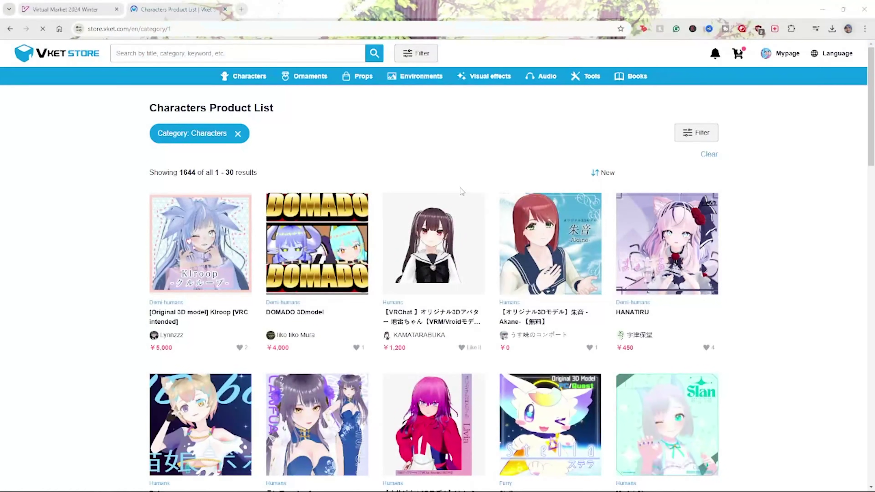
# Browse the Vket Store character listings and the Sapphy avatar's product images.
pyautogui.scroll(-5, 462, 188)
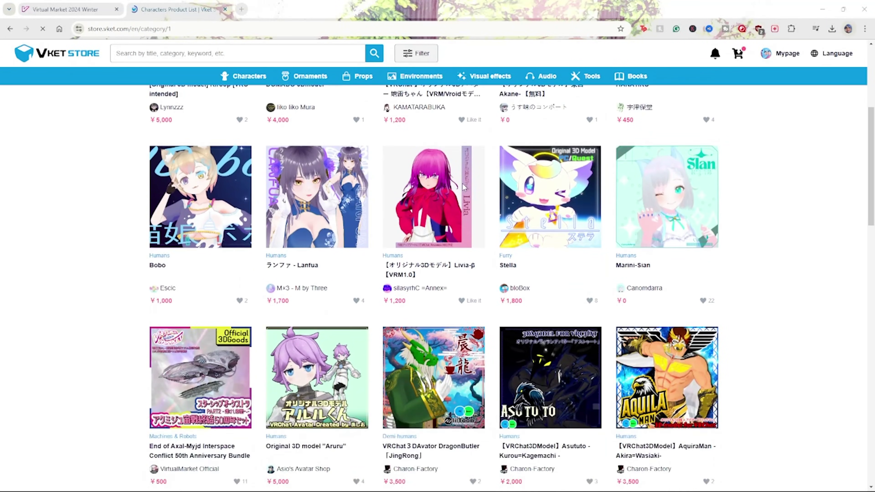
pyautogui.scroll(-12, 462, 183)
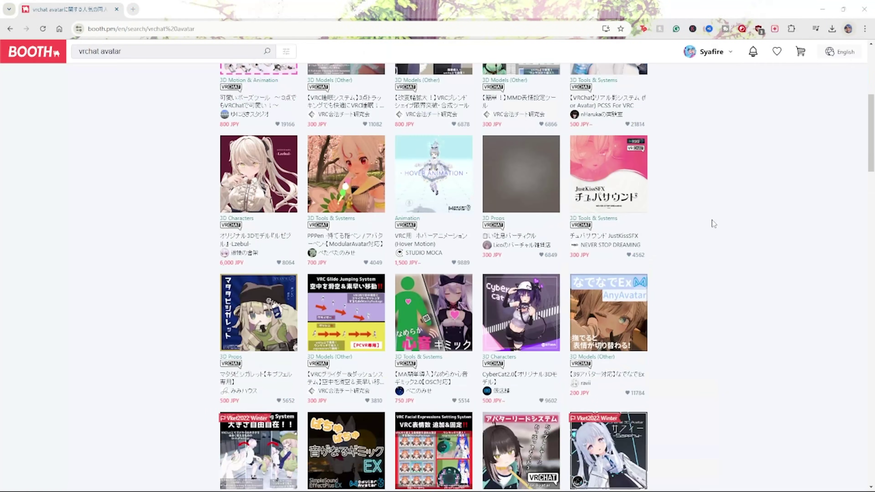
pyautogui.scroll(-8, 714, 224)
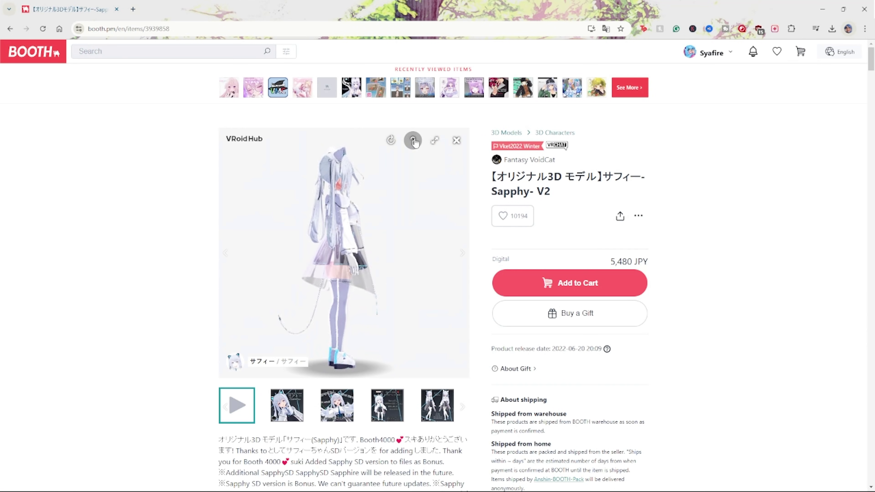
pyautogui.click(413, 141)
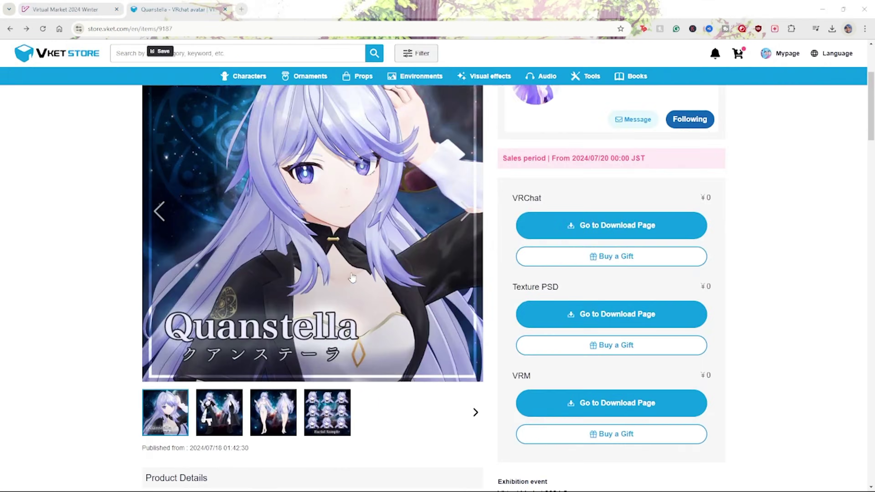
pyautogui.scroll(-1, 291, 368)
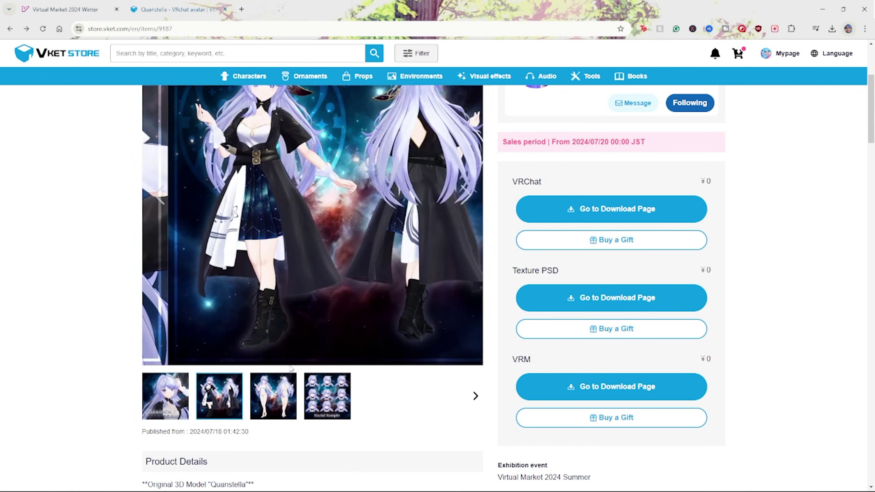
pyautogui.scroll(2, 290, 368)
pyautogui.scroll(-12, 323, 338)
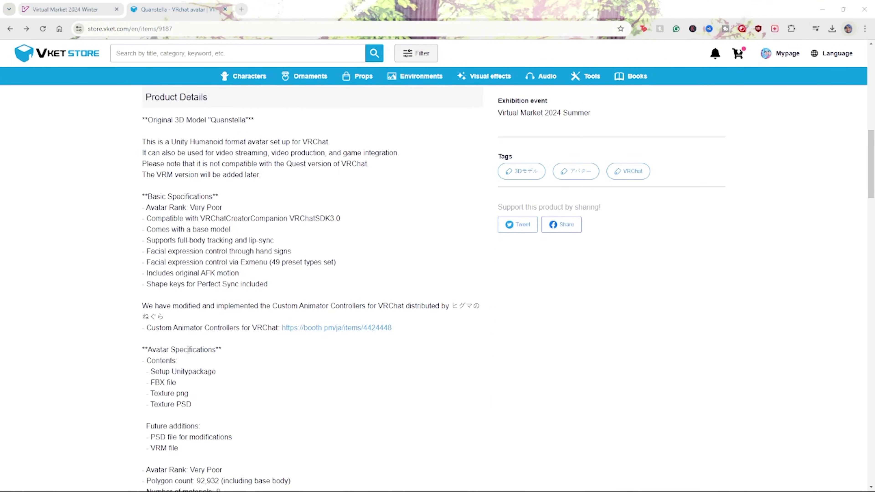
# Highlight the Setup Unitypackage item in Quanstella's contents and read down to the lilToon shader requirement.
pyautogui.moveTo(225, 284); pyautogui.dragTo(161, 280)
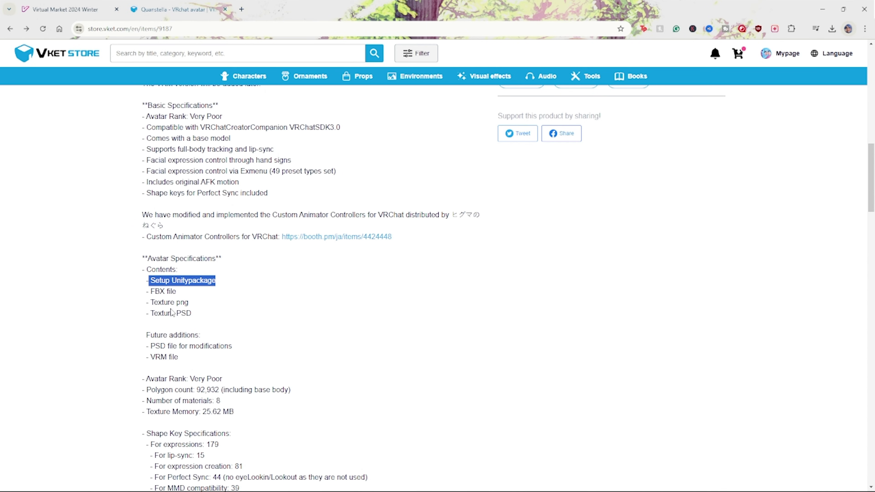
pyautogui.scroll(-4, 169, 303)
pyautogui.scroll(-1, 165, 318)
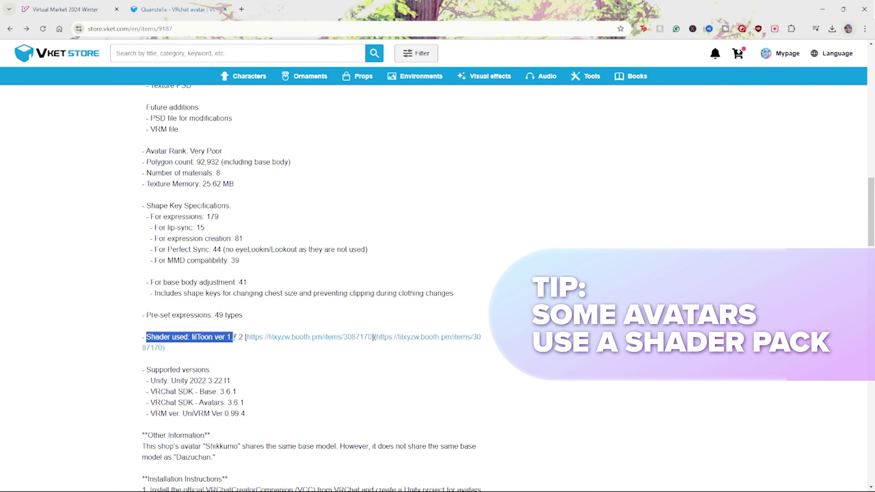
pyautogui.scroll(-1, 234, 341)
pyautogui.scroll(-1, 234, 341)
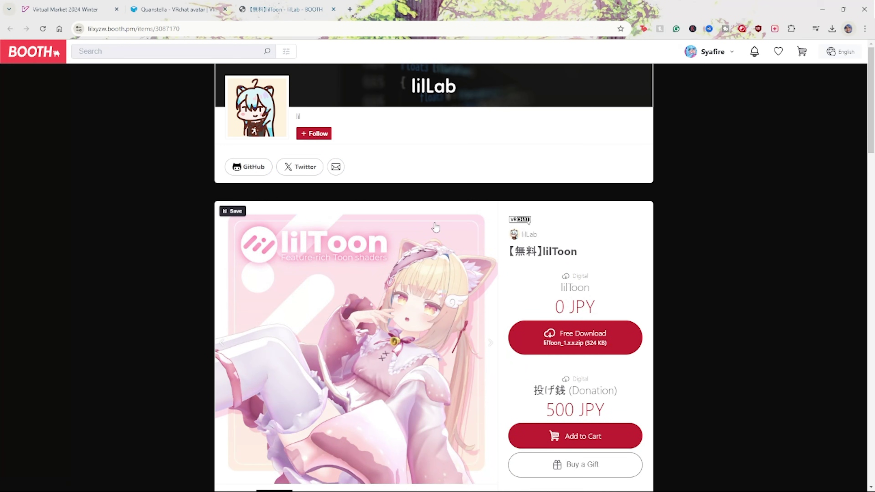
pyautogui.scroll(-3, 494, 221)
pyautogui.scroll(-3, 492, 272)
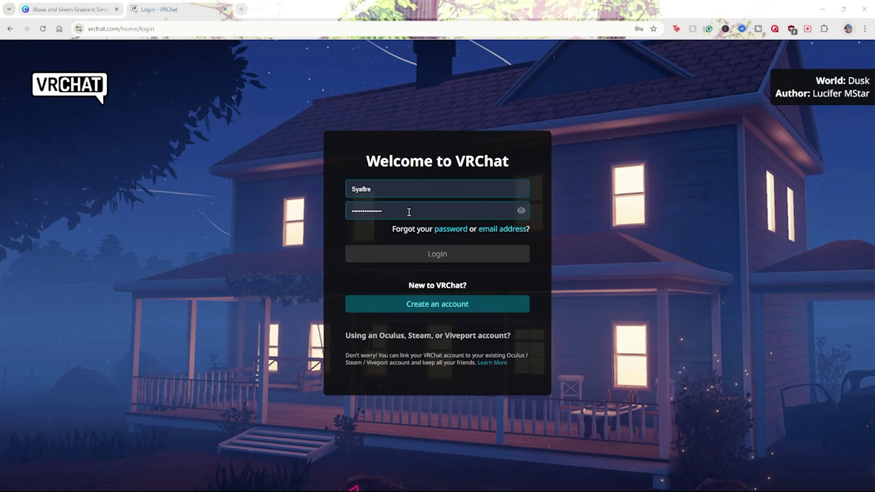
# Log in to vrchat.com with the saved password and go to the Creator Companion download page.
pyautogui.click(409, 212)
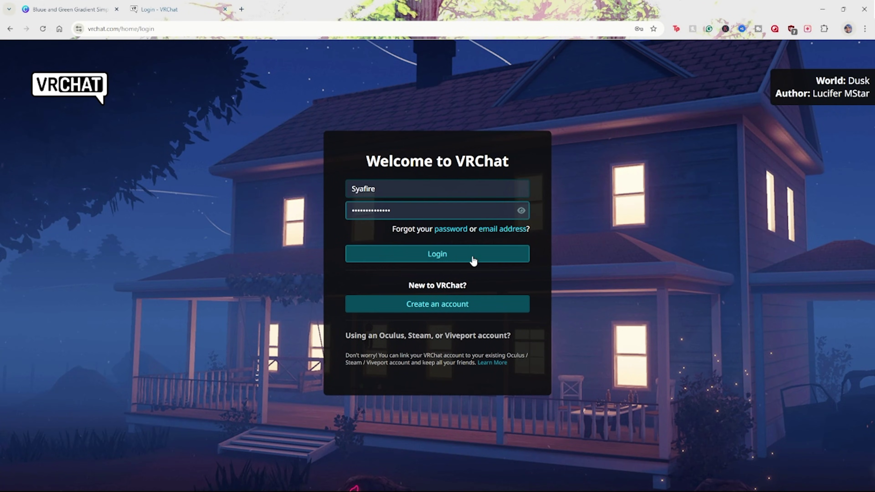
pyautogui.click(454, 259)
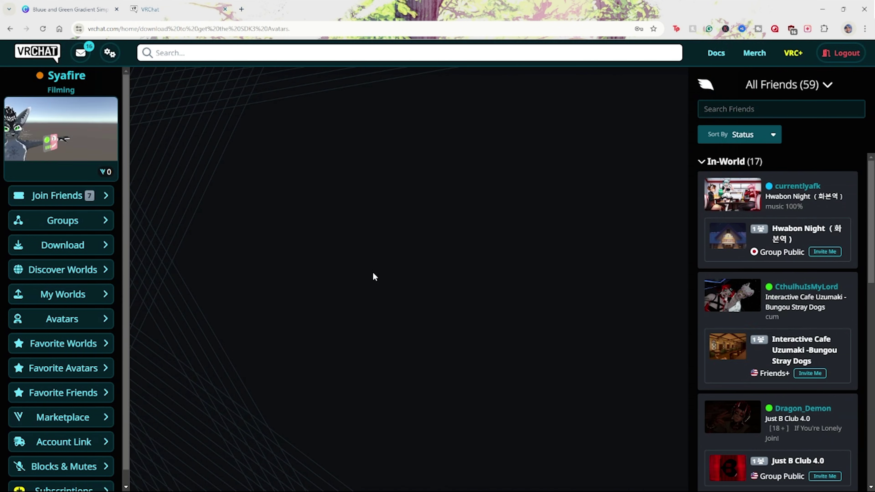
pyautogui.scroll(-1, 83, 255)
pyautogui.click(72, 231)
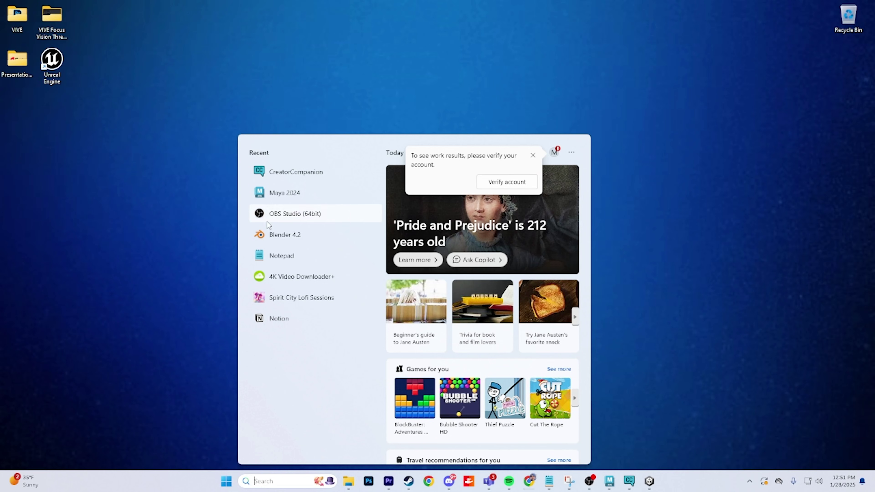
# Create the VRChat_Upload_Video_2025 Unity 2022 avatar project in Creator Companion and open it.
pyautogui.click(296, 171)
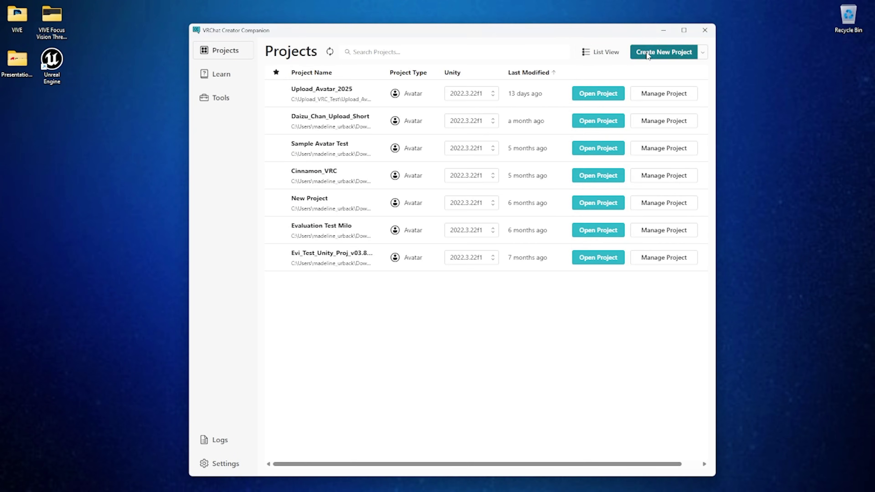
pyautogui.click(648, 53)
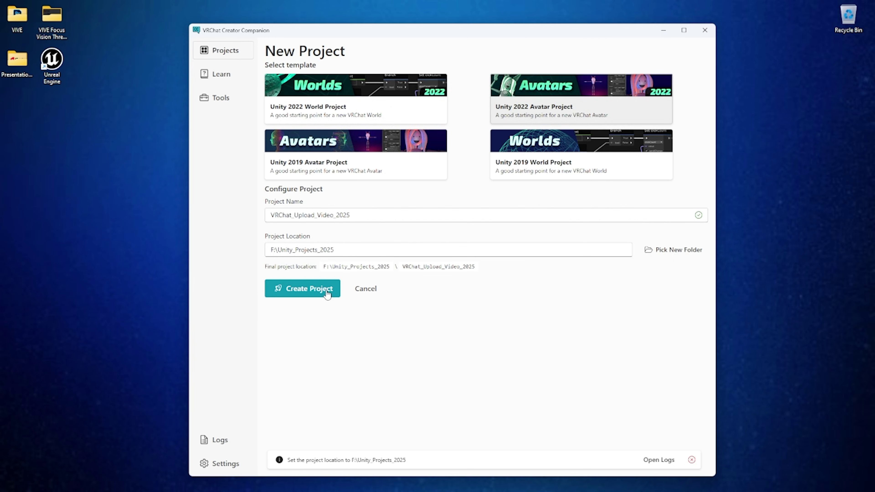
pyautogui.click(327, 294)
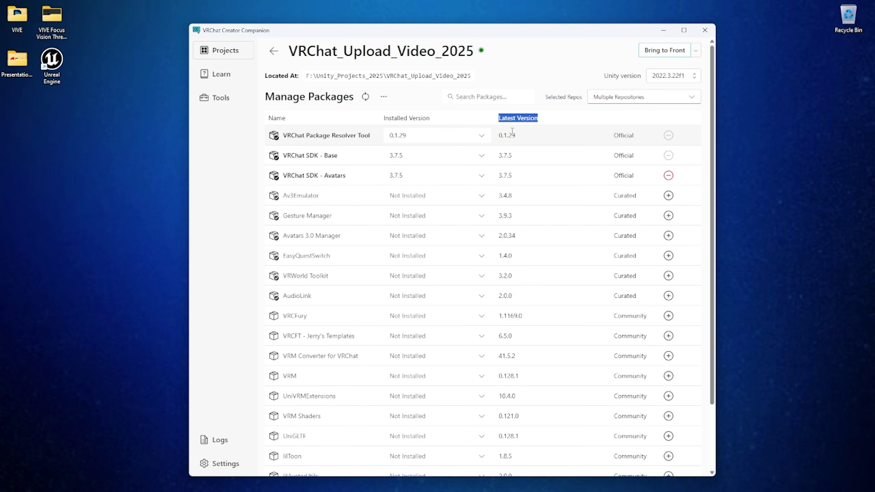
pyautogui.click(482, 136)
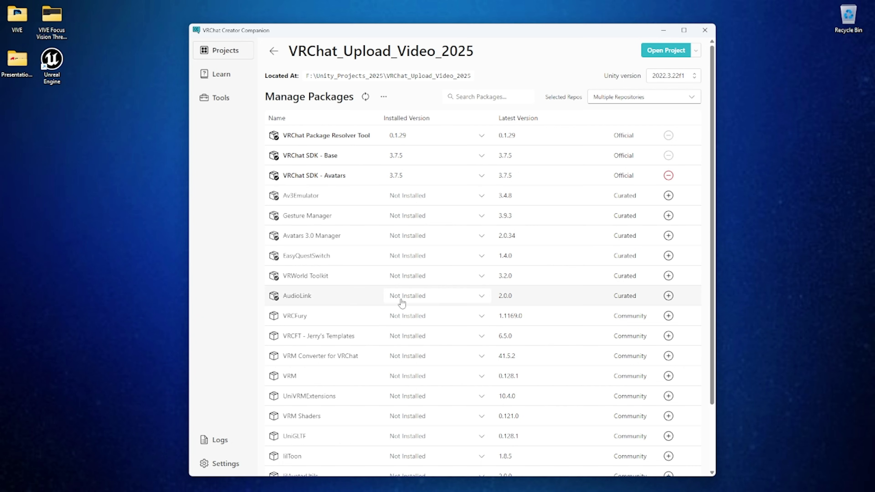
pyautogui.click(670, 76)
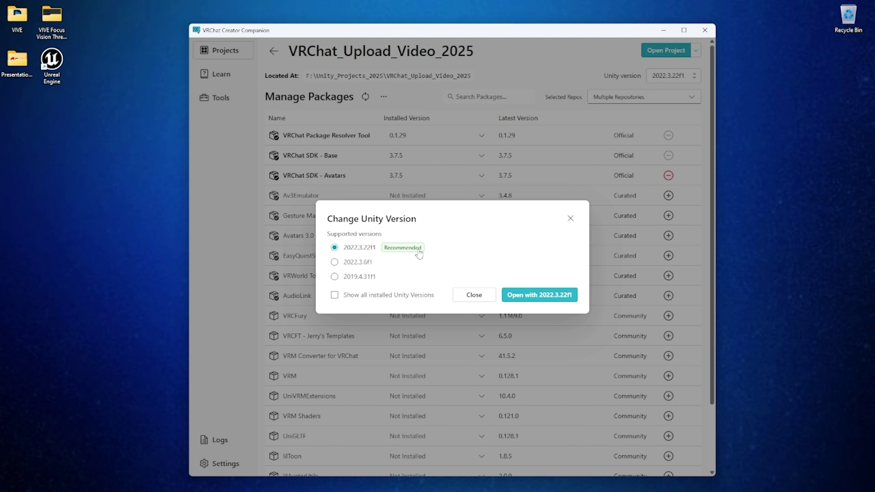
# Choose Unity 2022.3.22f1 to open the VRChat_Upload_Video_2025 project.
pyautogui.click(571, 219)
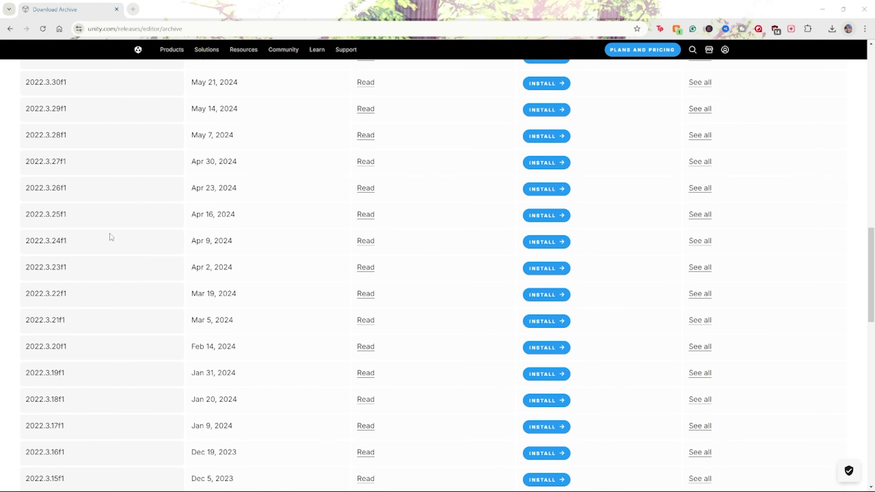
pyautogui.scroll(-2, 100, 241)
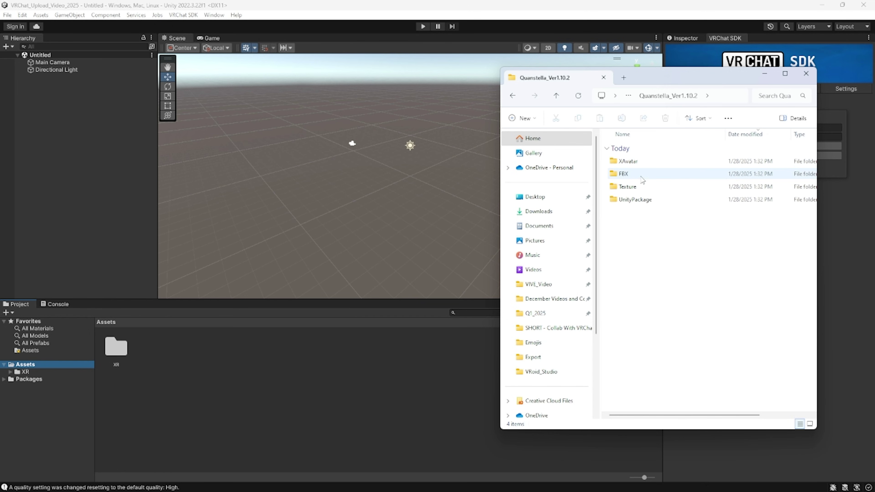
# Import Quanstella_Ver1.10.2.unitypackage into the project and open its Quanstella folder.
pyautogui.doubleClick(631, 199)
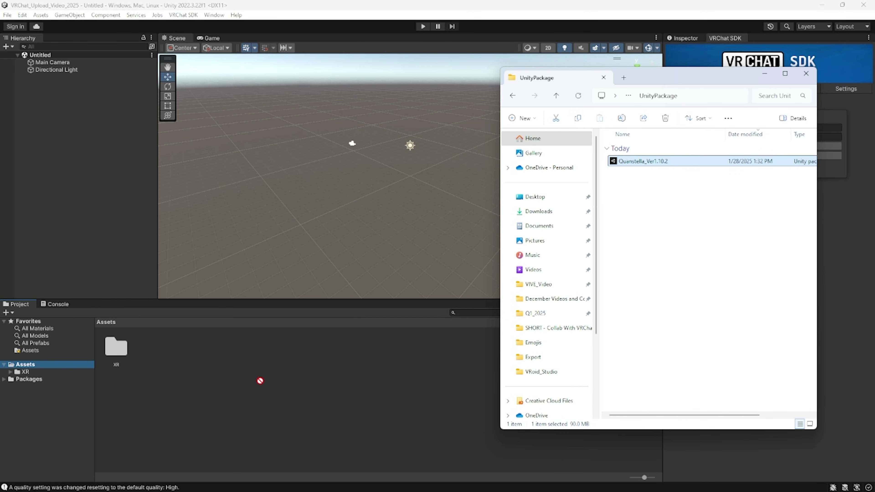
pyautogui.moveTo(260, 381); pyautogui.dragTo(376, 357)
pyautogui.click(495, 353)
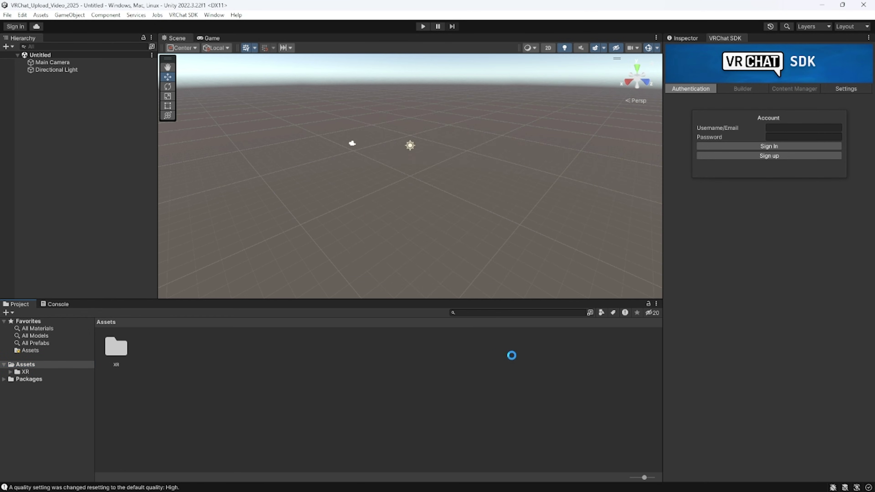
pyautogui.doubleClick(127, 350)
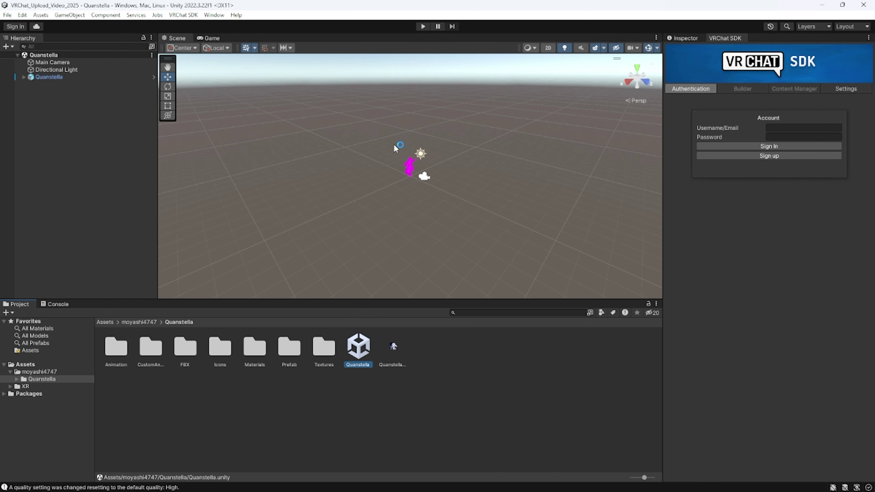
pyautogui.moveTo(386, 166); pyautogui.dragTo(380, 144, button='right')
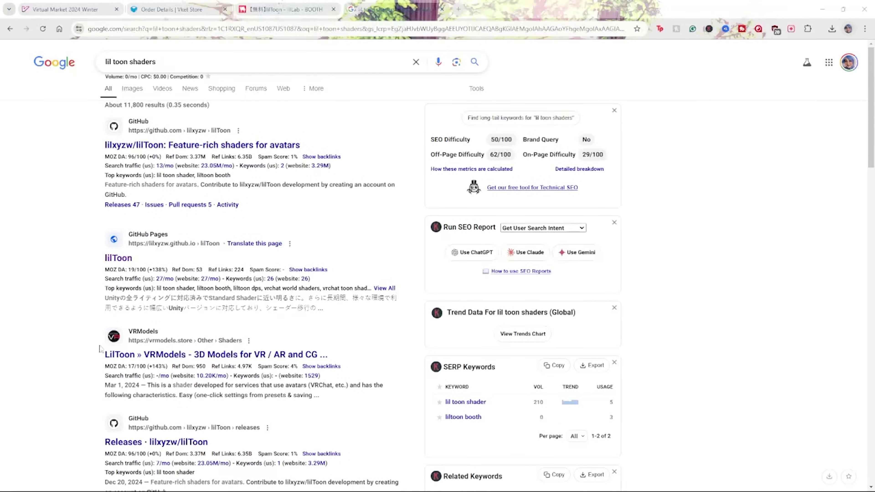
# Add the lilToon repository to Creator Companion from the official lilToon page.
pyautogui.click(129, 262)
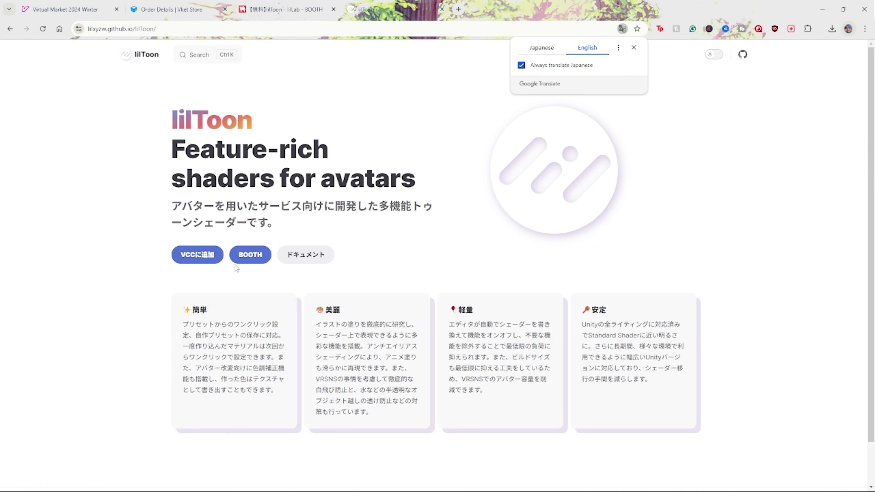
pyautogui.click(201, 260)
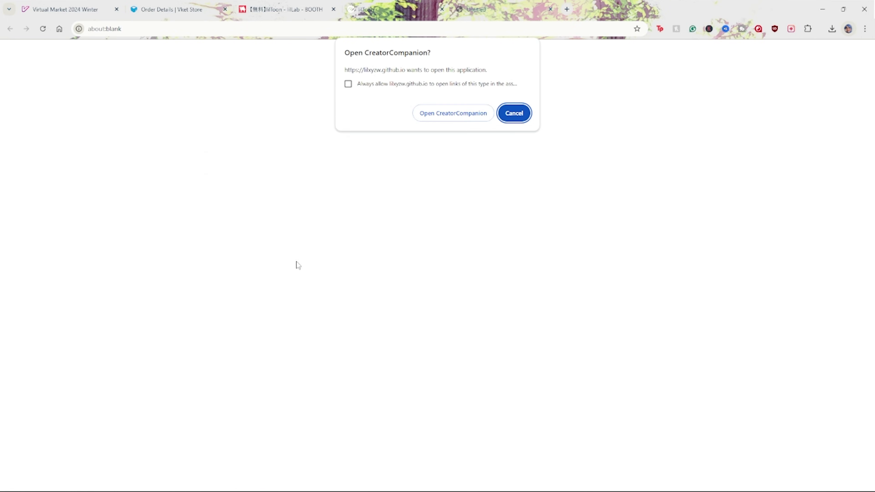
pyautogui.click(448, 114)
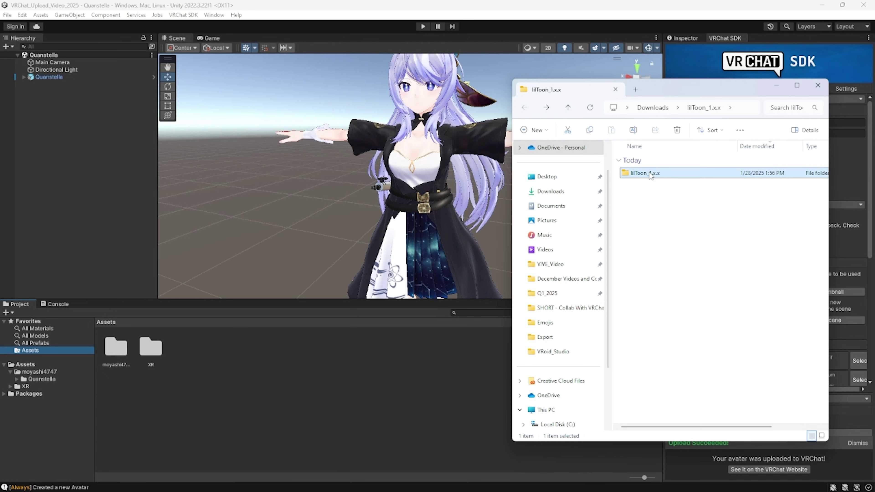
pyautogui.doubleClick(650, 175)
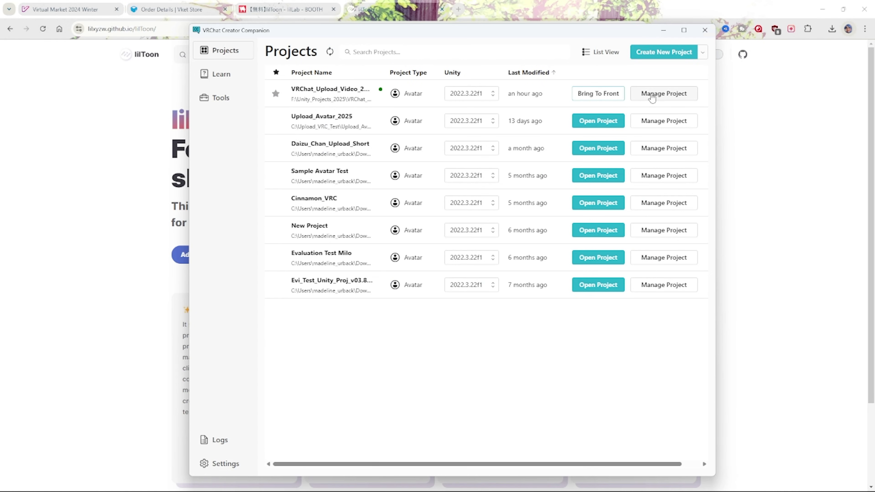
# Install lilToon 1.8.5 into the upload project from Creator Companion's Manage Project view.
pyautogui.click(668, 92)
pyautogui.scroll(-5, 360, 259)
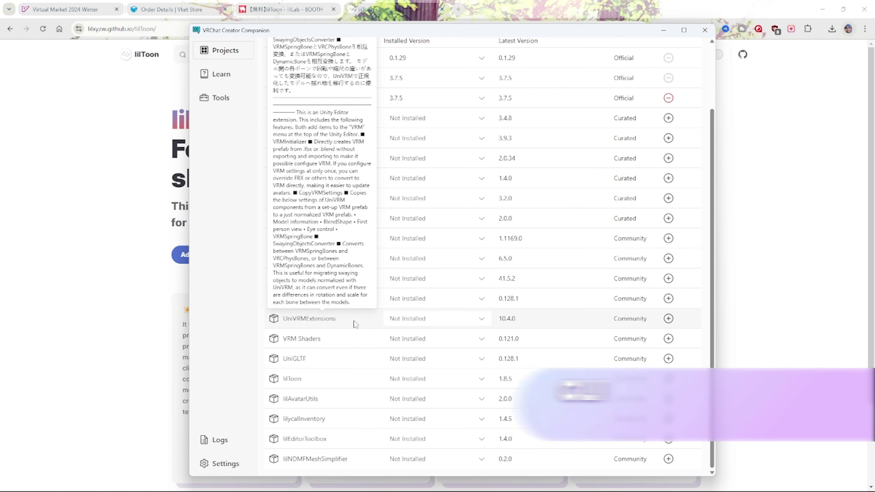
pyautogui.click(448, 378)
pyautogui.click(460, 256)
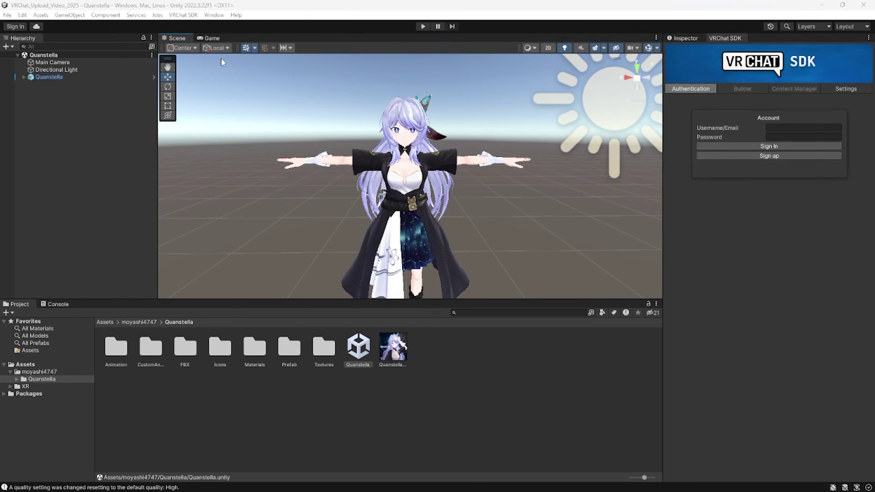
# In the VRChat SDK Builder, give the avatar the description 'Quanstella Test Avatar'.
pyautogui.click(189, 16)
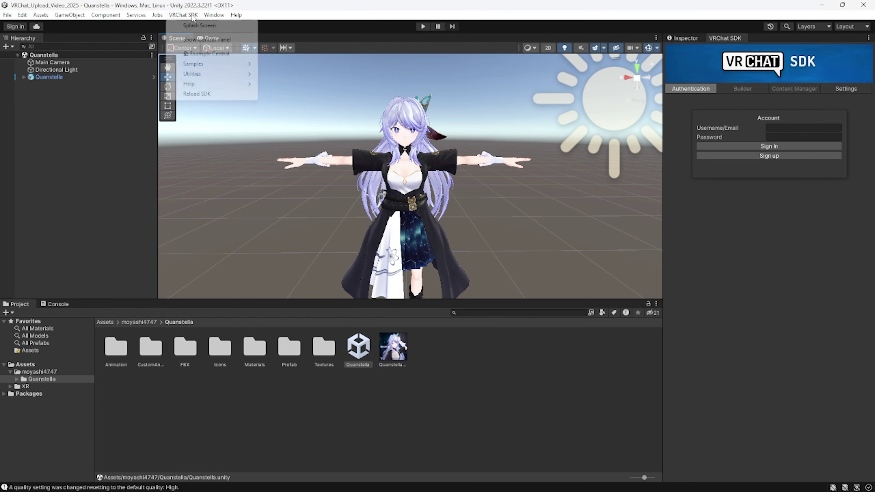
pyautogui.click(206, 41)
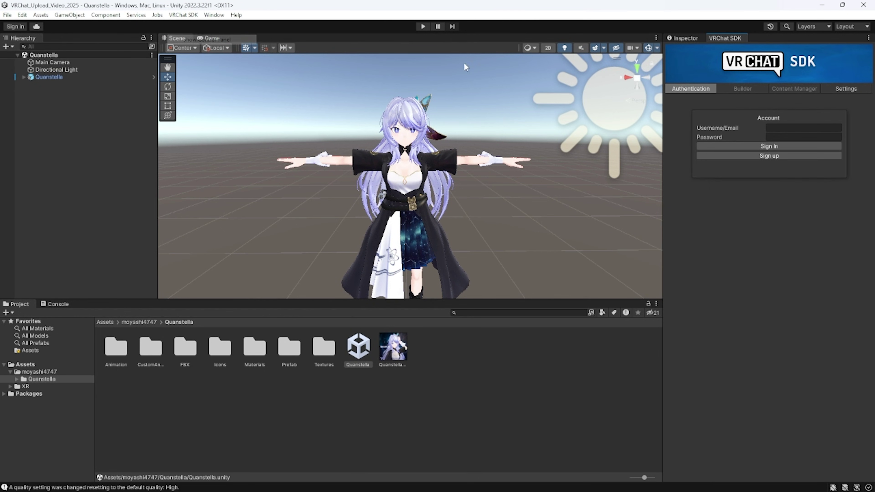
pyautogui.click(744, 89)
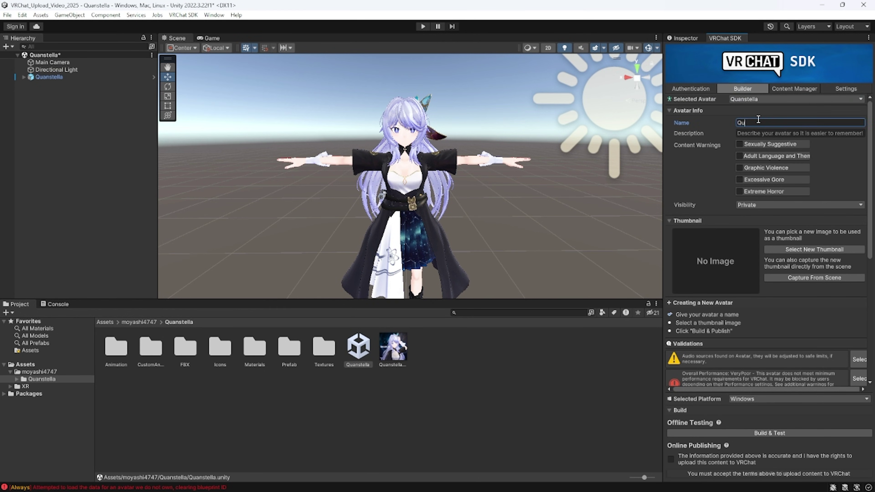
pyautogui.click(762, 134)
pyautogui.write('Quanstella Test Avatar')
# Capture a thumbnail from the scene and upload the Quanstella Test avatar.
pyautogui.click(820, 277)
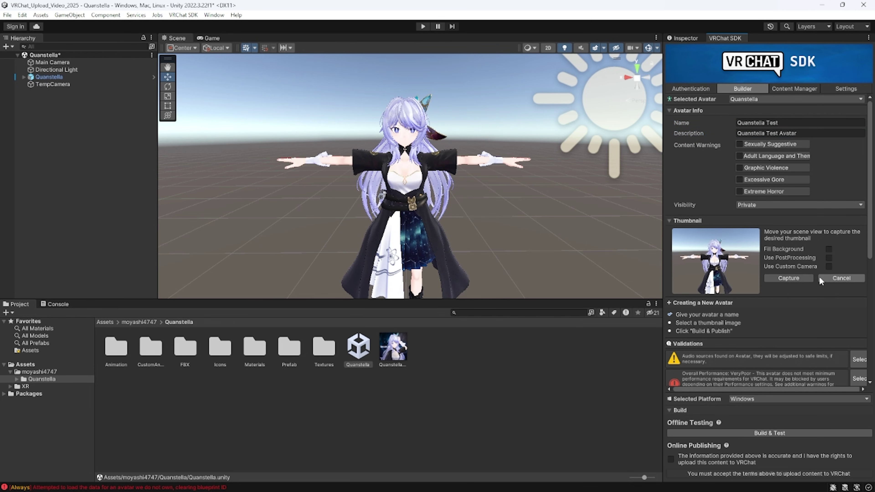
pyautogui.scroll(-2, 795, 293)
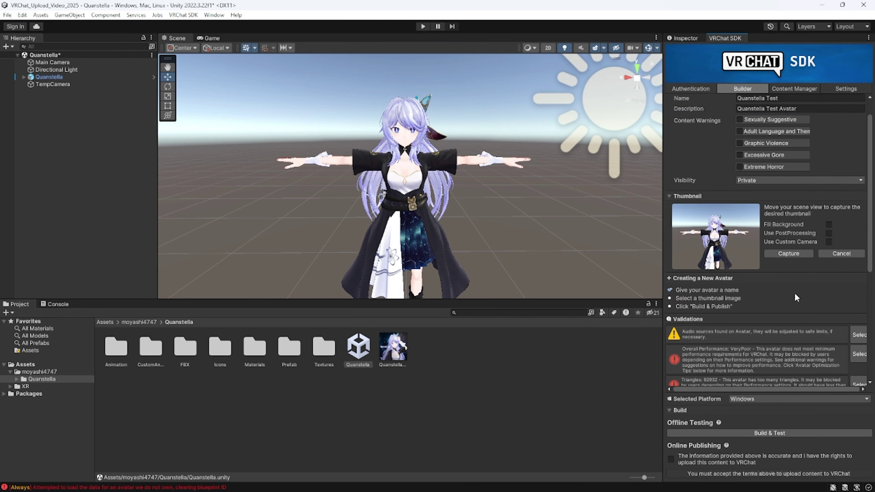
pyautogui.click(787, 230)
pyautogui.scroll(-4, 758, 243)
pyautogui.scroll(-3, 747, 245)
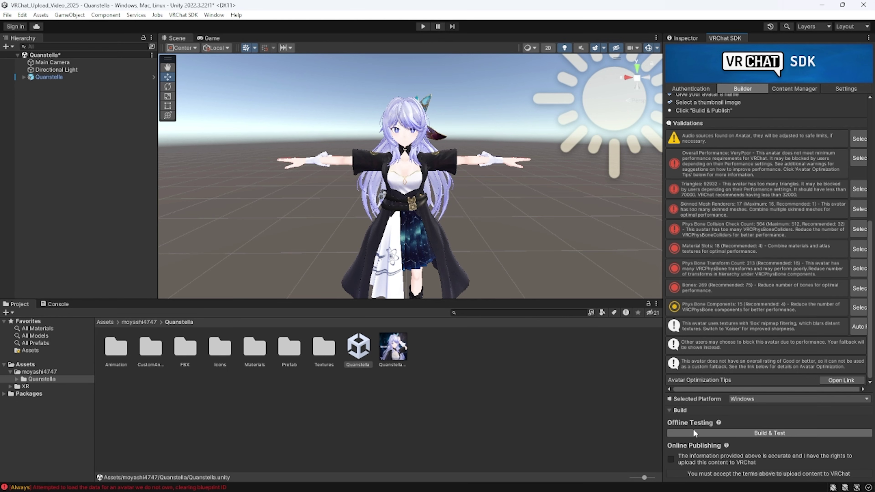
pyautogui.click(768, 473)
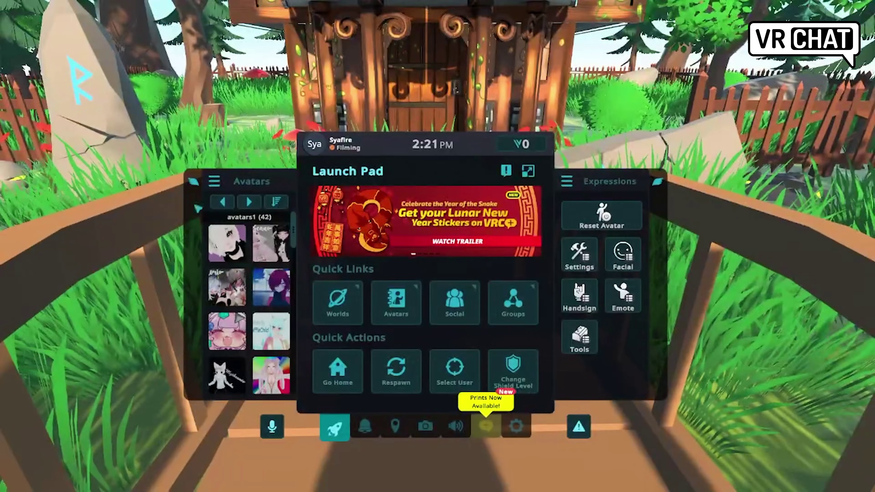
pyautogui.press('Escape')
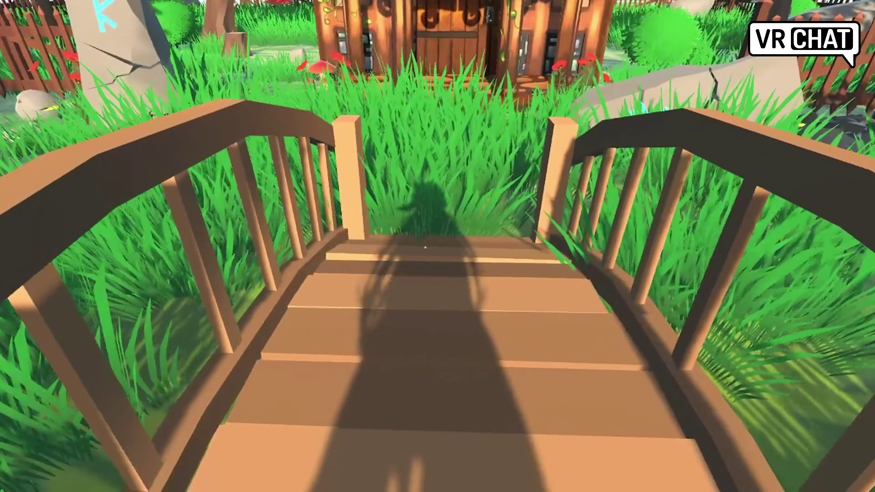
# Reopen VRChat's quick menu and go to the full Avatars menu.
pyautogui.press('Escape')
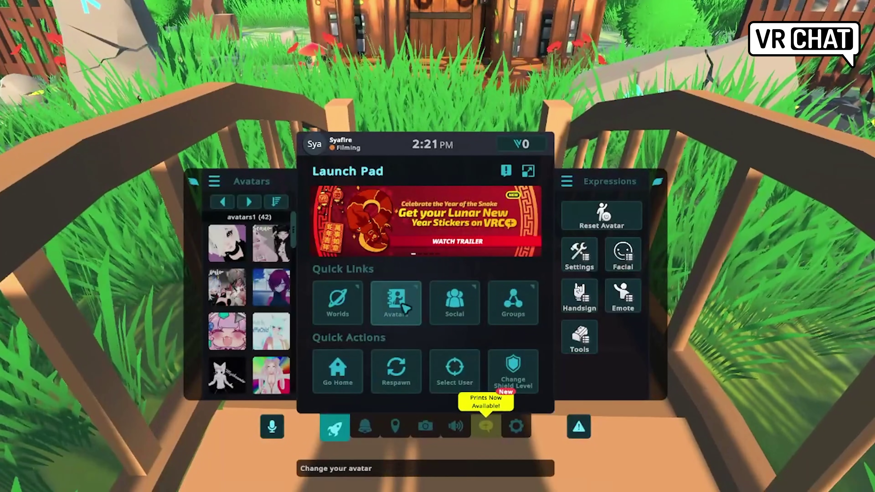
pyautogui.click(395, 301)
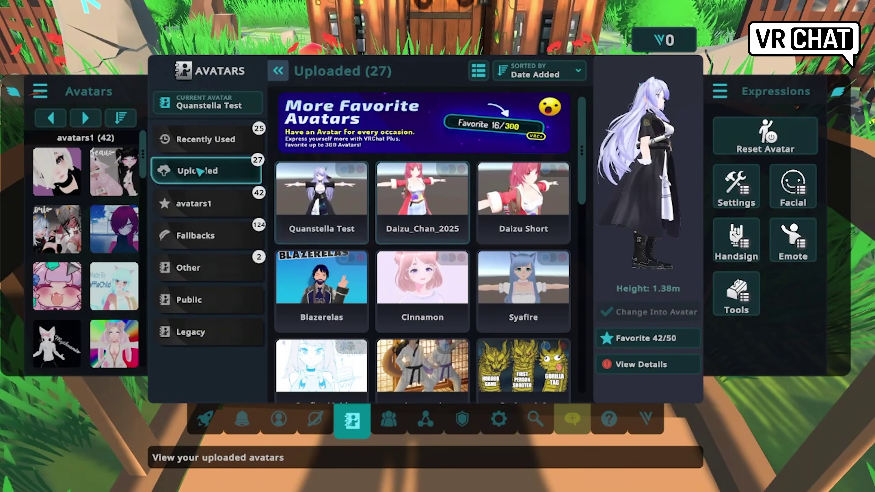